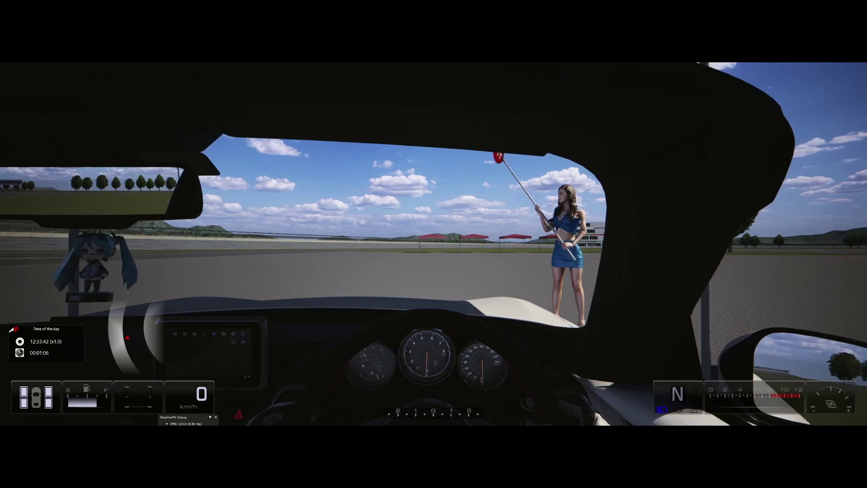
key("Up")
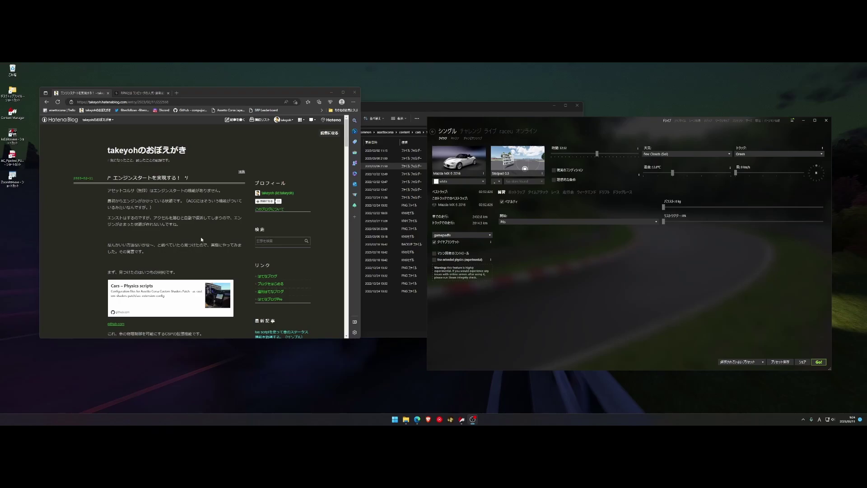
Read the blog article on implementing engine start, covering the script.lua listing and the three requirements for ignition
scroll(200, 228, "down", 3)
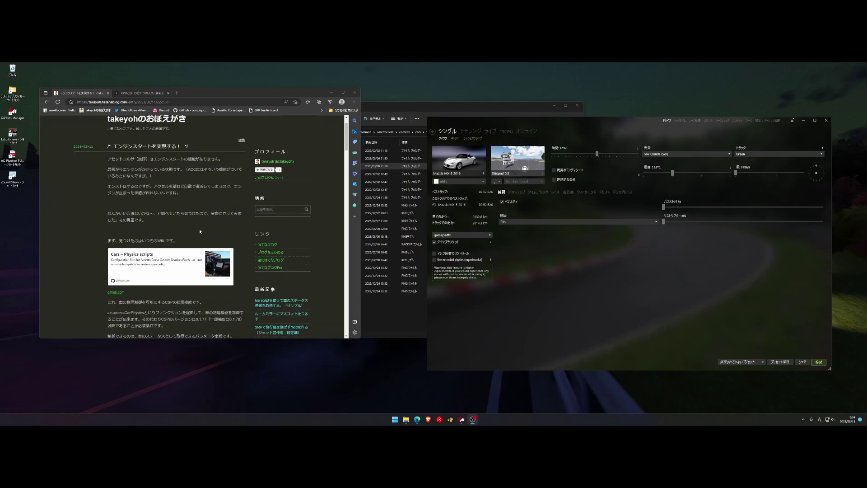
scroll(197, 227, "down", 2)
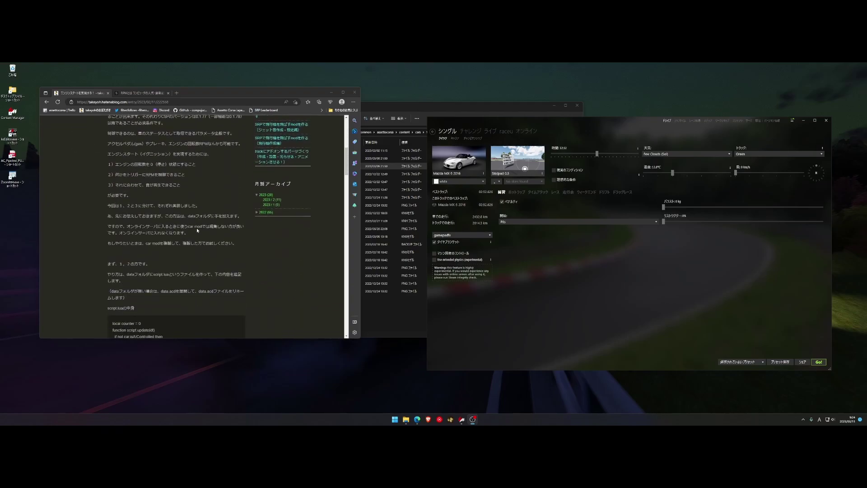
scroll(196, 228, "down", 3)
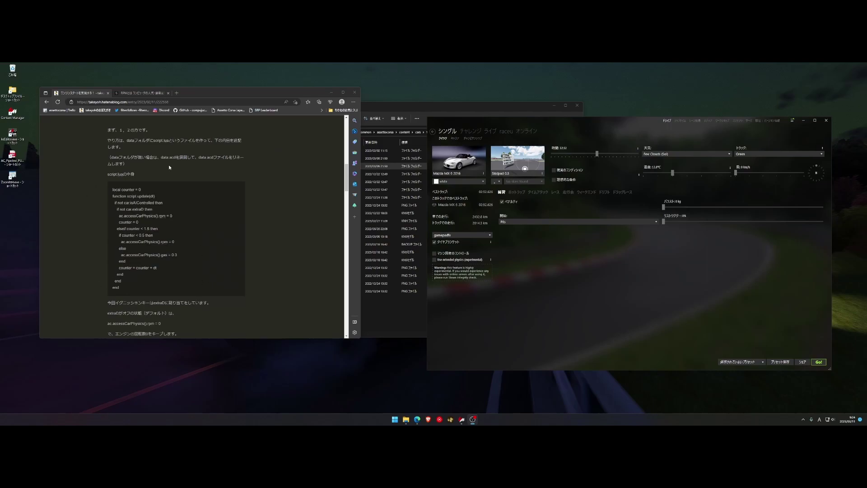
scroll(189, 268, "up", 10)
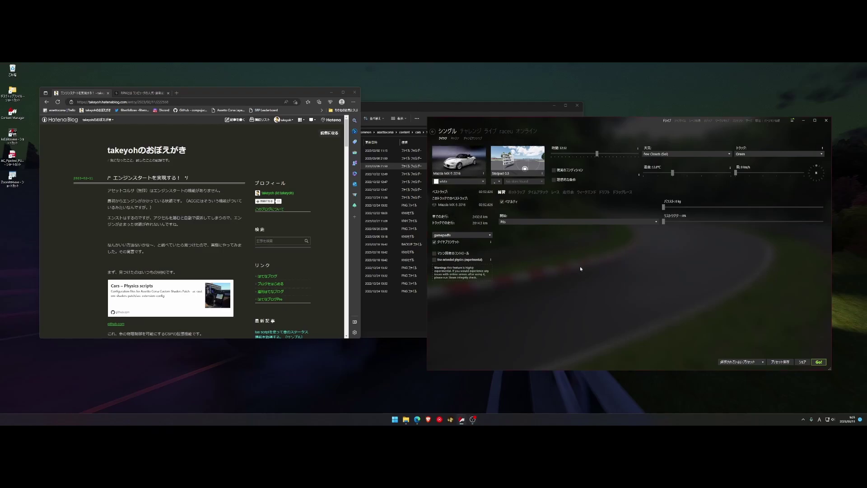
left_click(417, 107)
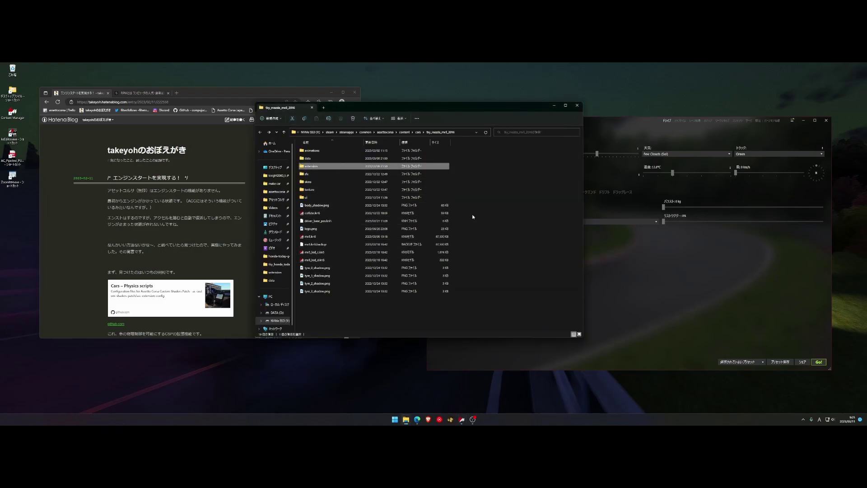
scroll(213, 228, "down", 2)
left_click(209, 228)
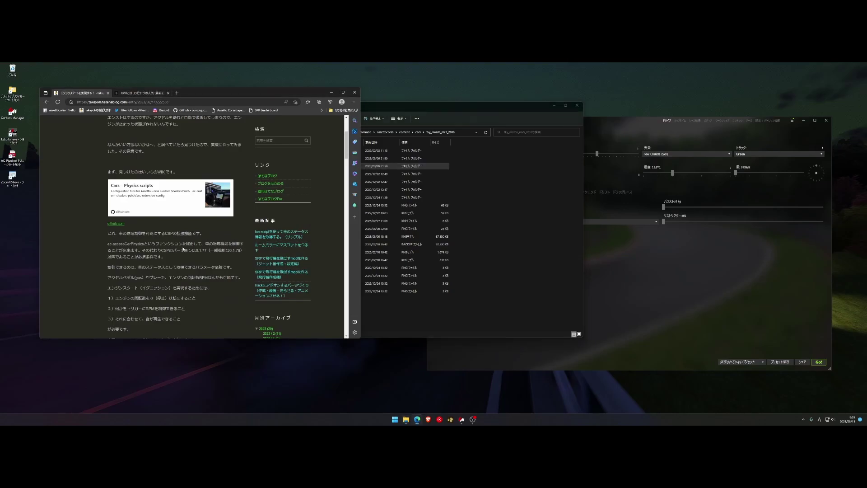
scroll(182, 245, "down", 2)
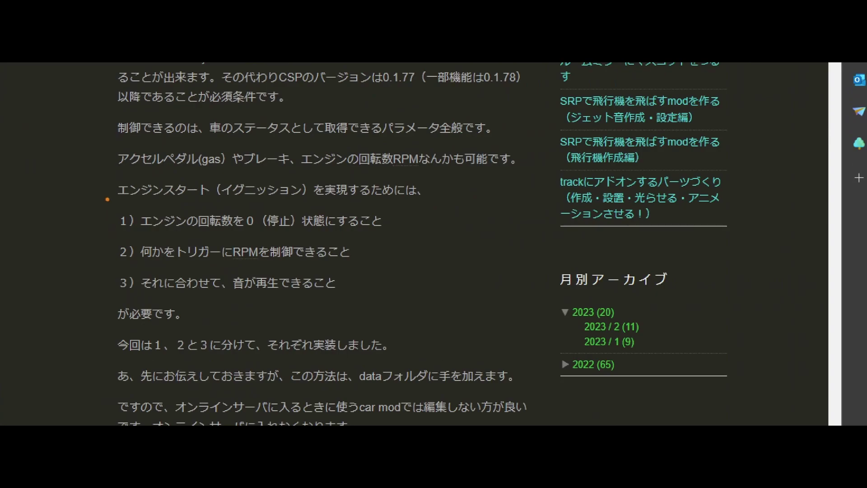
mouse_move(97, 215)
left_mouse_down()
mouse_move(79, 314)
mouse_move(90, 317)
left_mouse_up()
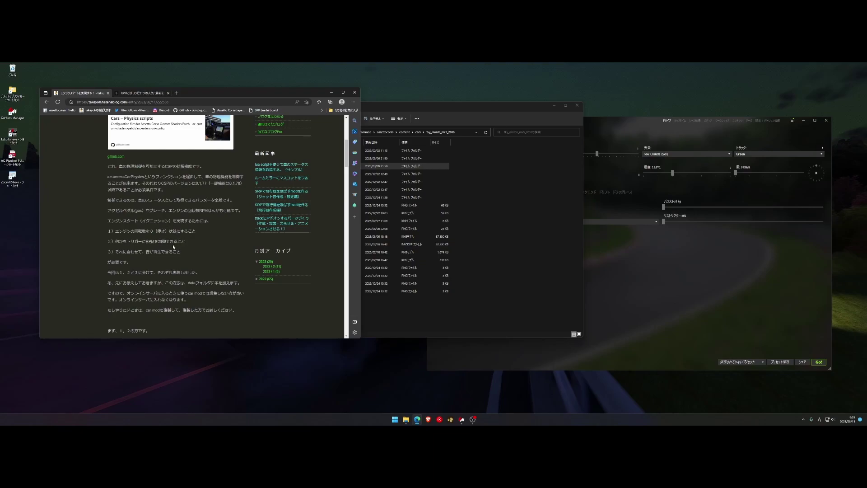
Switch to File Explorer and open the data folder inside the tky_mazda_mx5_2016 car folder
left_click(381, 299)
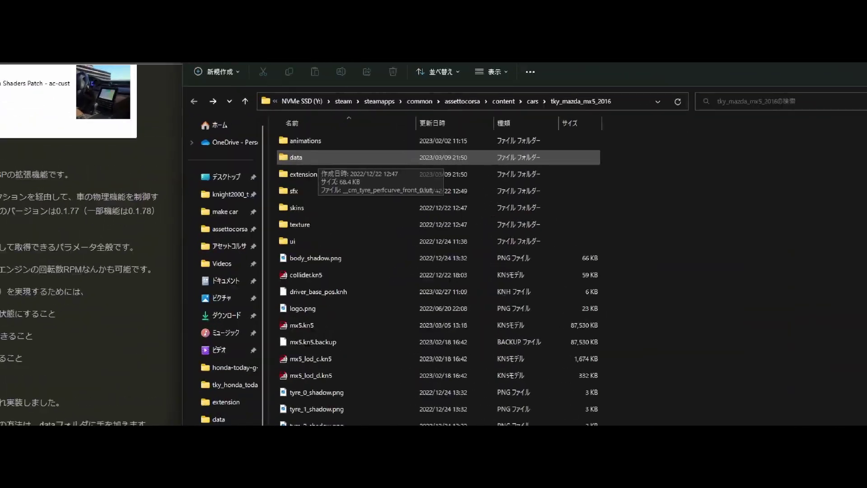
mouse_move(308, 158)
left_mouse_down()
mouse_move(328, 162)
mouse_move(307, 157)
mouse_move(322, 169)
left_mouse_up()
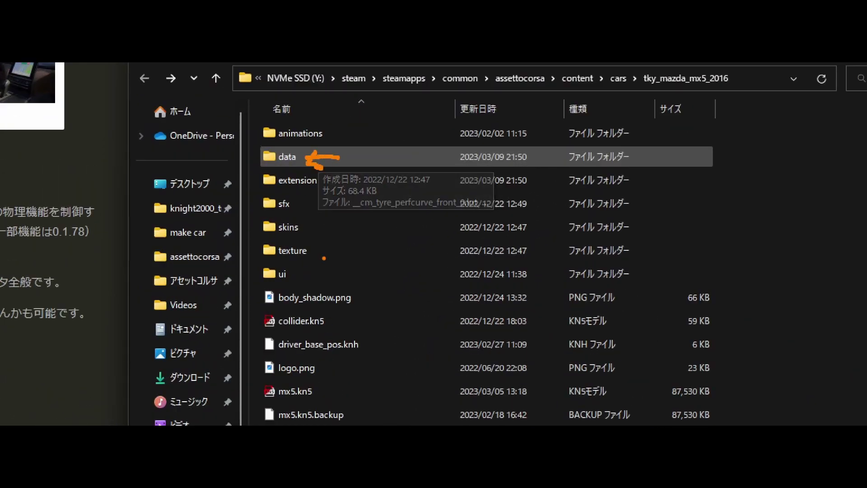
mouse_move(310, 189)
left_mouse_down()
mouse_move(321, 207)
mouse_move(311, 182)
mouse_move(318, 198)
left_mouse_up()
key("Escape")
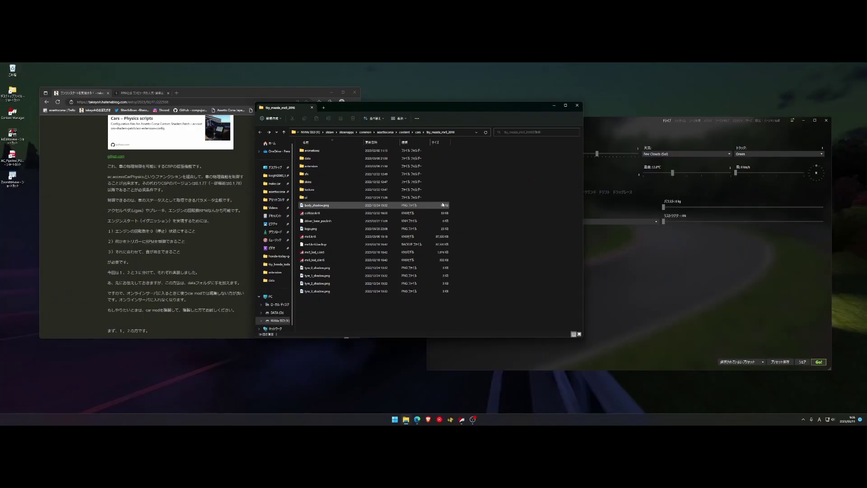
double_click(318, 159)
scroll(398, 266, "down", 2)
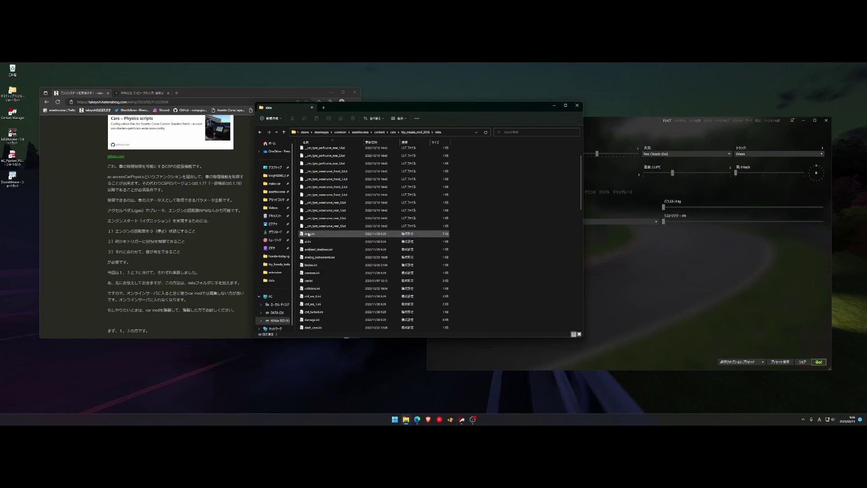
Open the folder options' view settings and apply hiding of extensions for known file types
left_click(417, 118)
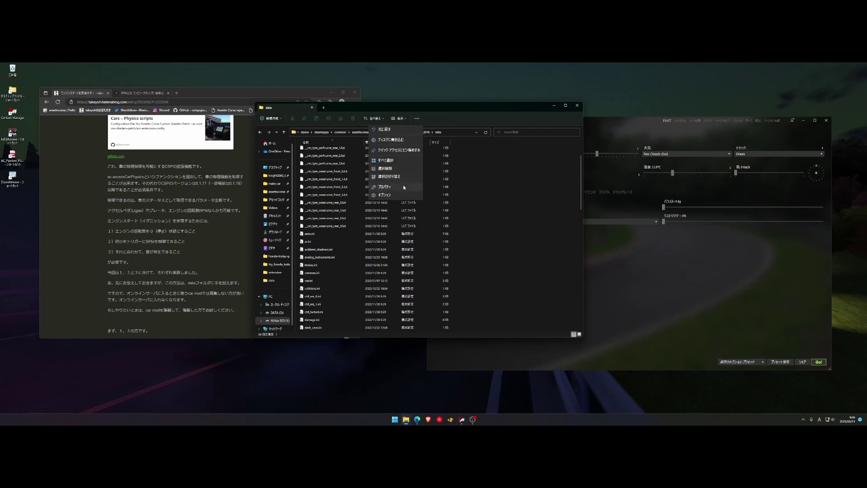
left_click(396, 196)
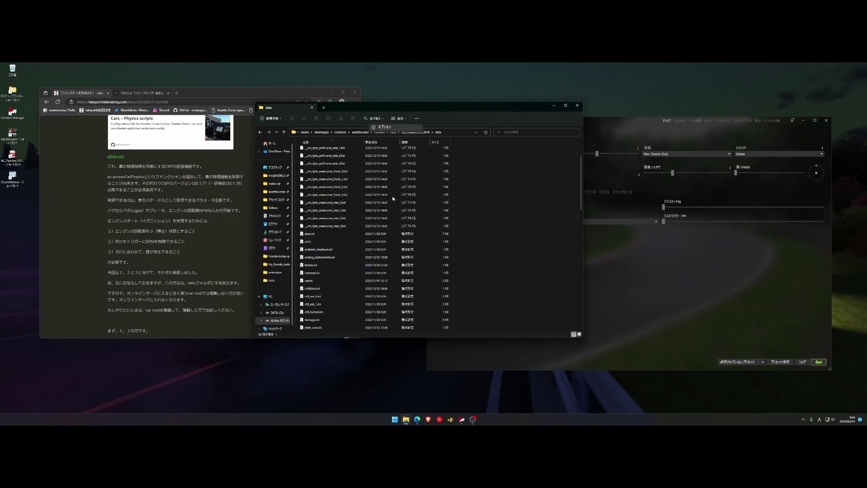
left_click_drag(316, 151, 236, 147)
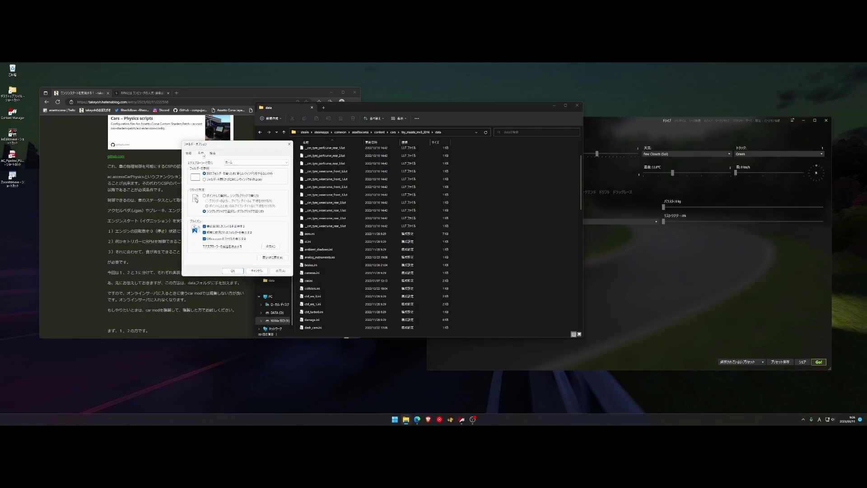
left_click(203, 154)
scroll(217, 229, "down", 5)
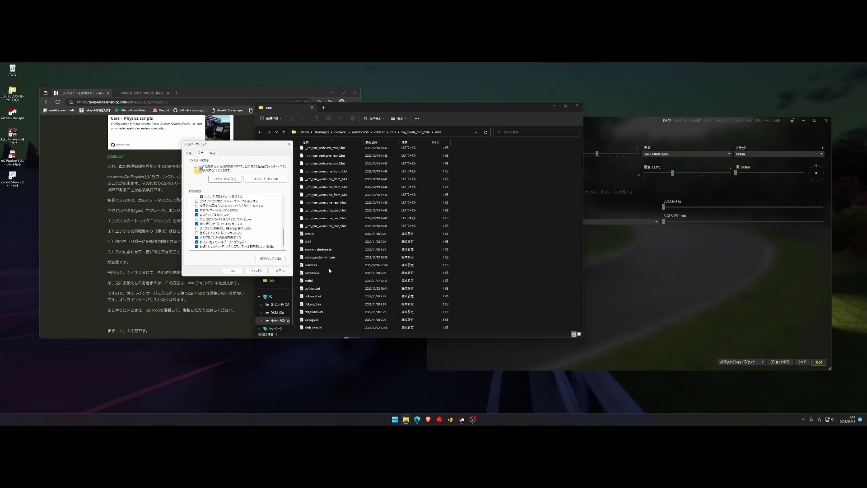
left_click(198, 233)
left_click(280, 270)
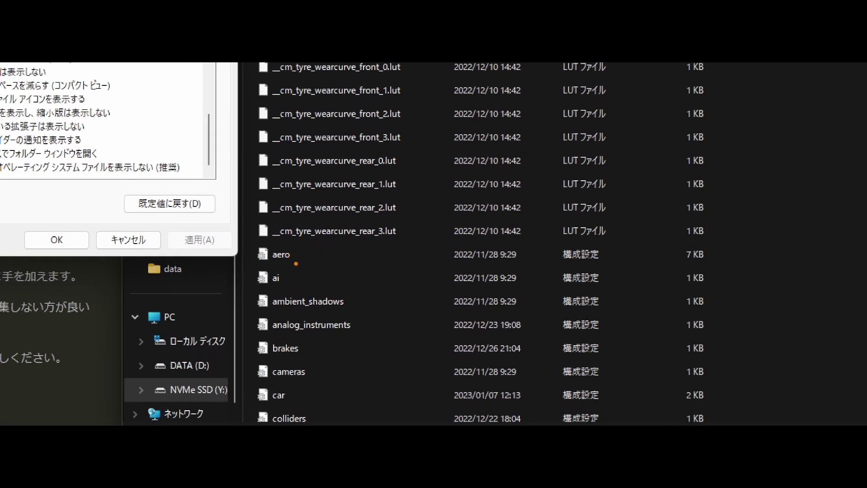
left_click_drag(296, 263, 324, 262)
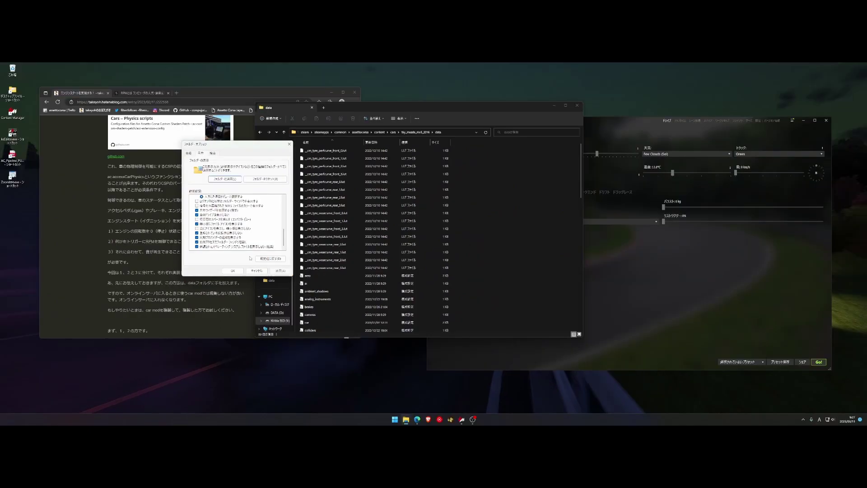
Turn off hiding of extensions for known file types, apply it, and close the folder options
left_click(197, 233)
left_click(274, 270)
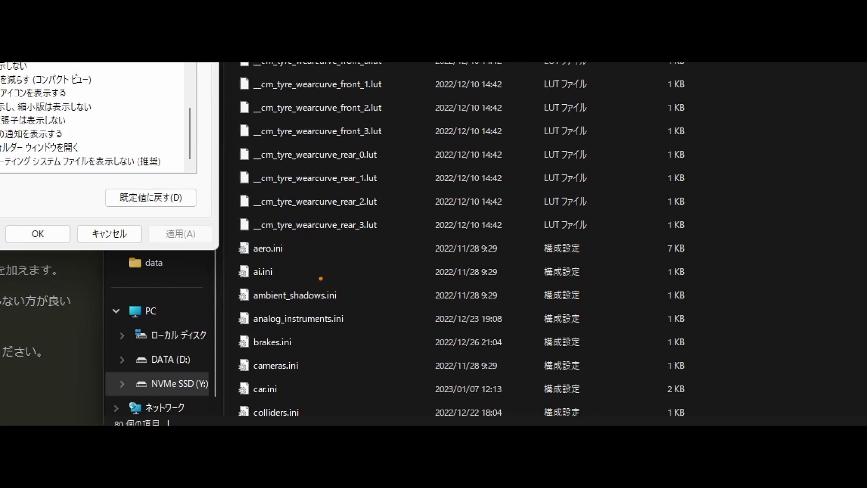
left_click_drag(318, 277, 328, 280)
mouse_move(302, 248)
left_mouse_down()
mouse_move(285, 249)
mouse_move(286, 269)
left_mouse_up()
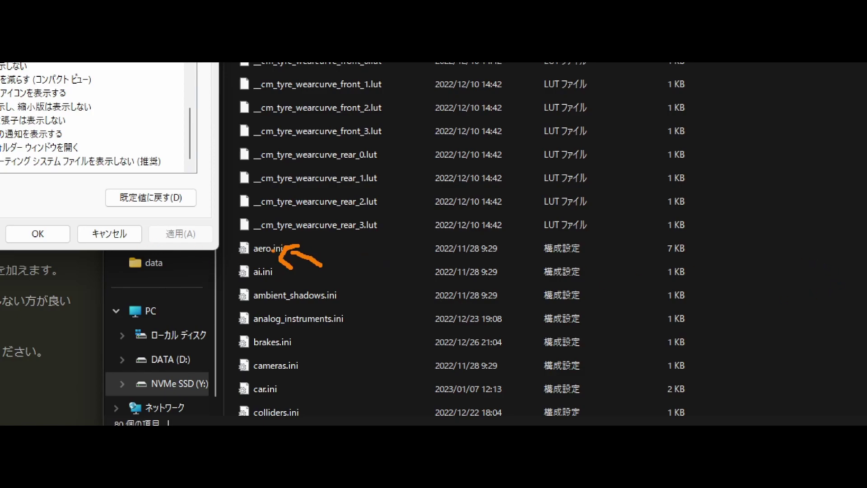
key("Escape")
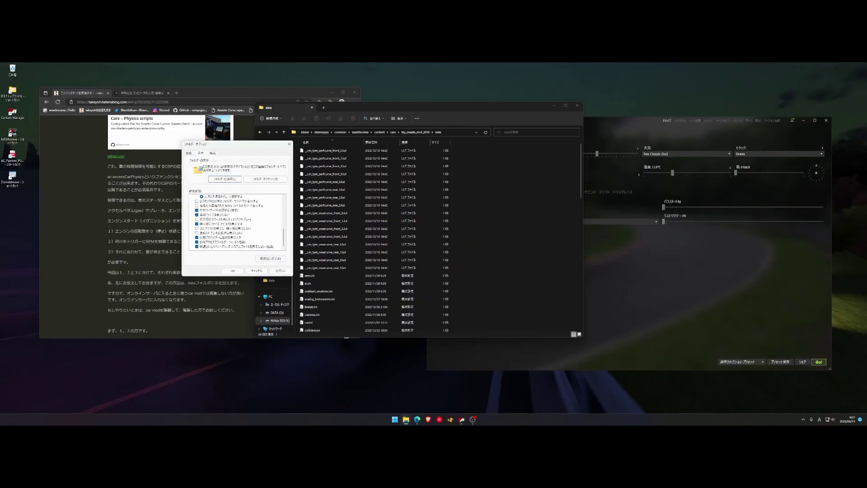
left_click(257, 270)
Find script.lua in the data folder and open it with TeraPad
scroll(343, 269, "down", 2)
scroll(428, 252, "down", 15)
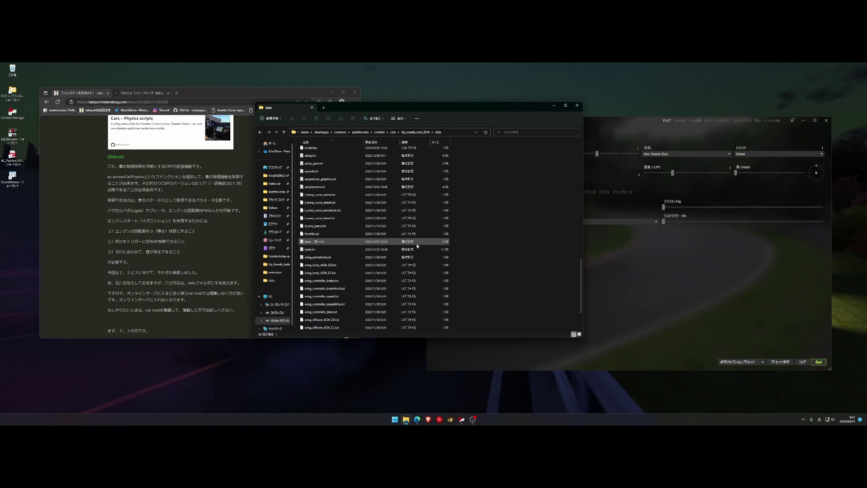
scroll(357, 214, "up", 1)
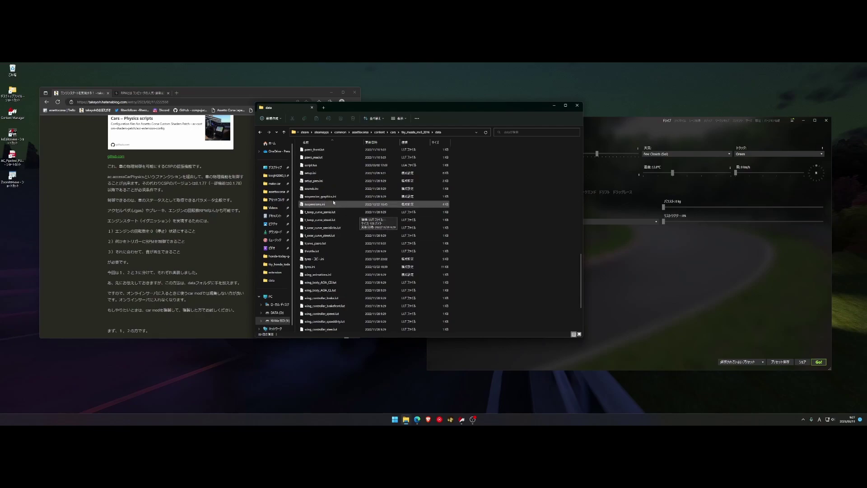
left_click(323, 168)
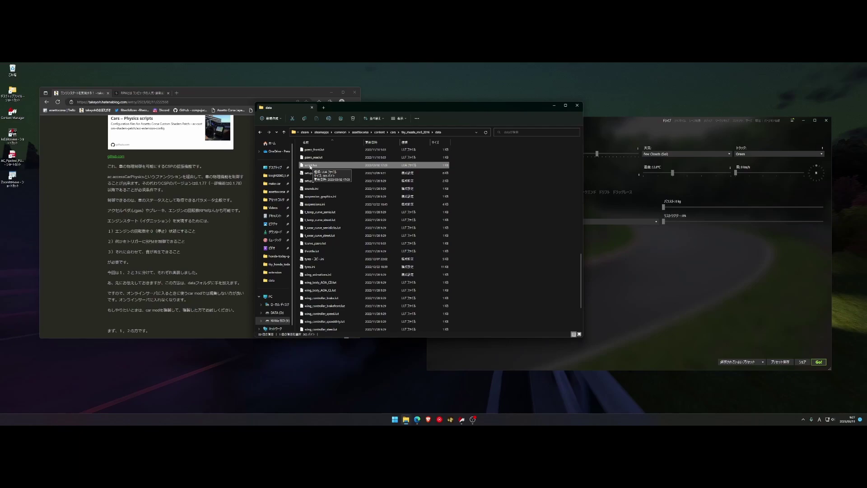
left_click(271, 119)
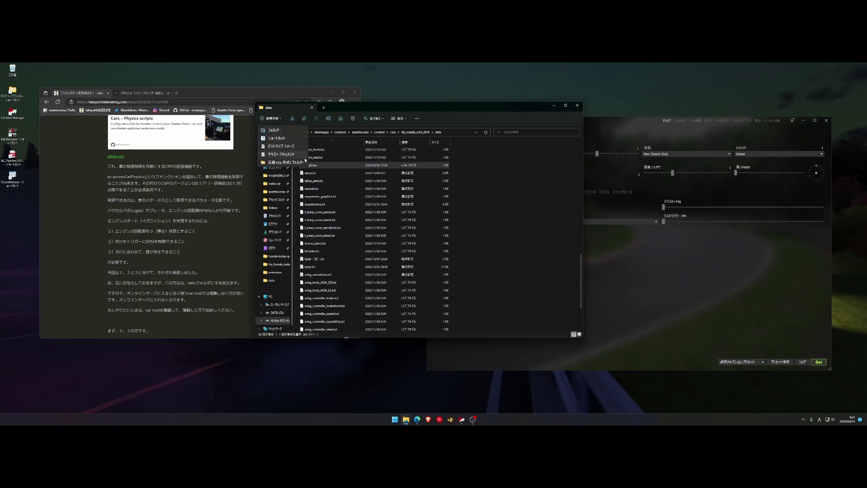
left_click(322, 168)
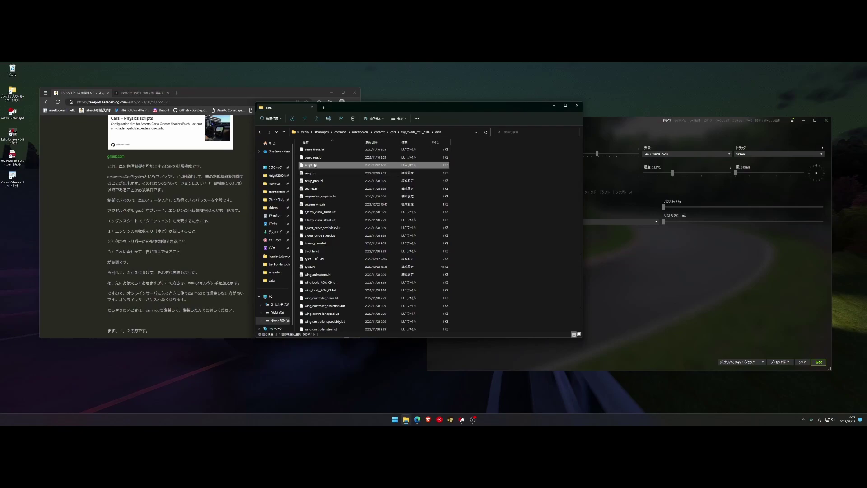
right_click(315, 168)
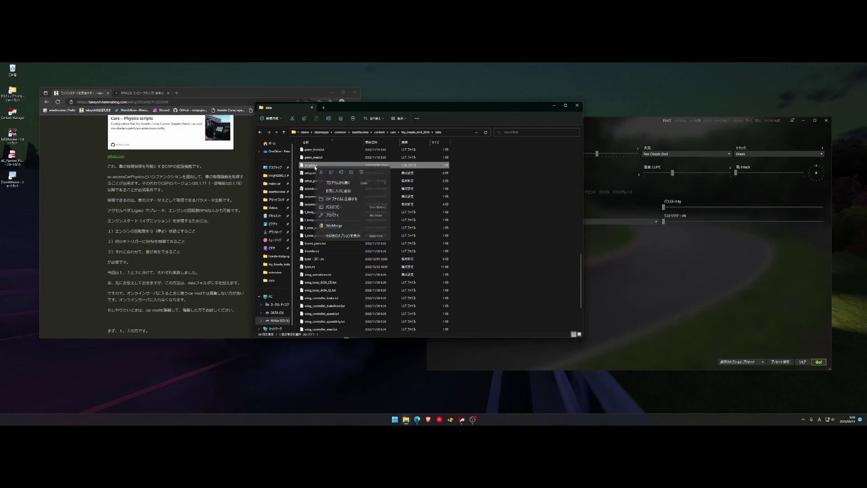
mouse_move(352, 183)
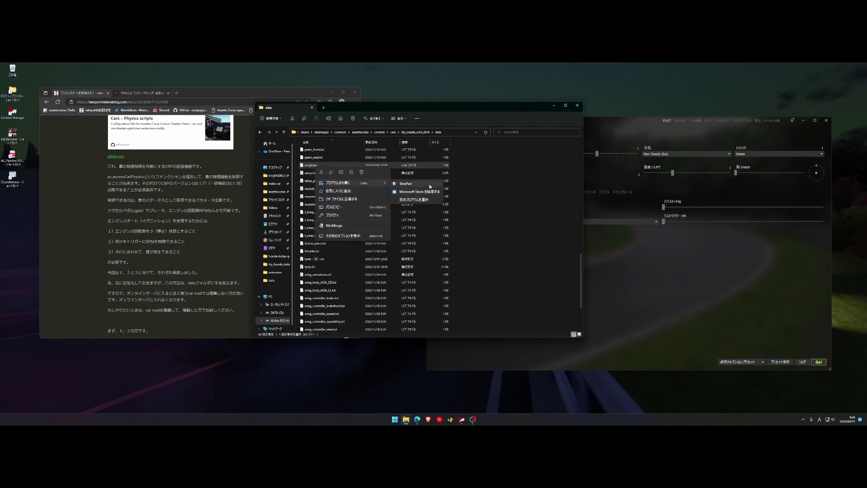
left_click(429, 185)
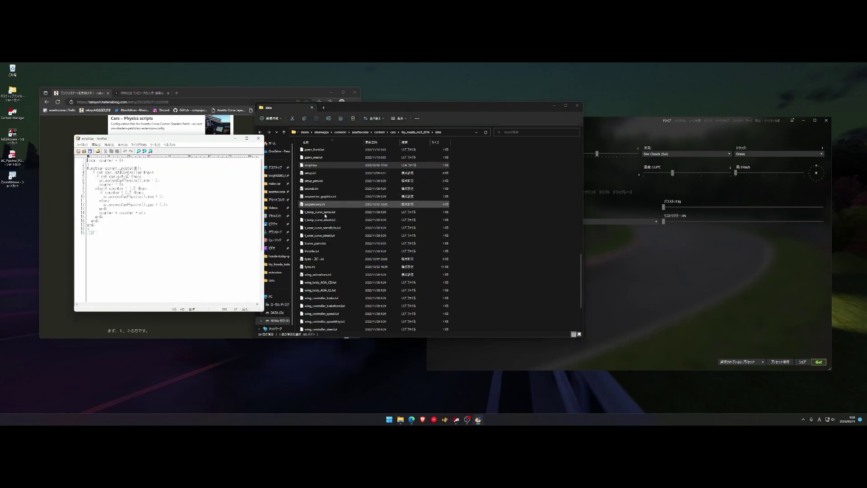
Move the editor window clear and point out the script.update(dt) function line and the car.isAIControlled condition with arrows
left_click_drag(179, 140, 373, 183)
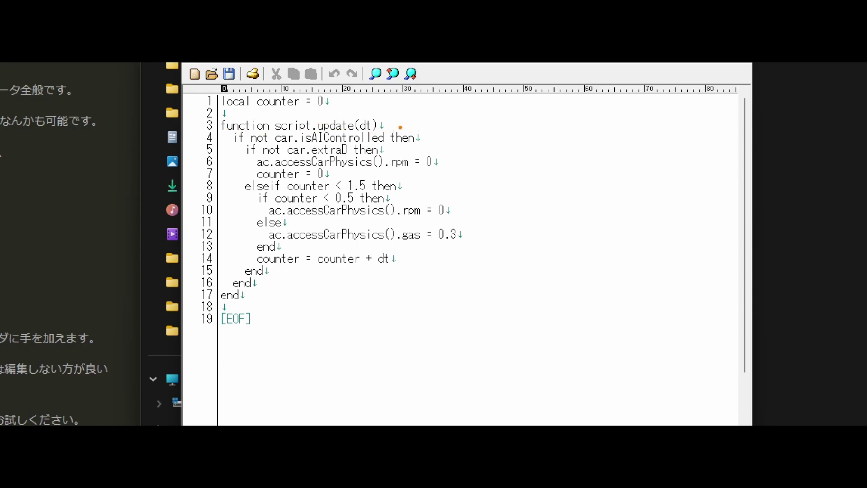
left_click_drag(387, 122, 424, 122)
left_click_drag(422, 136, 453, 130)
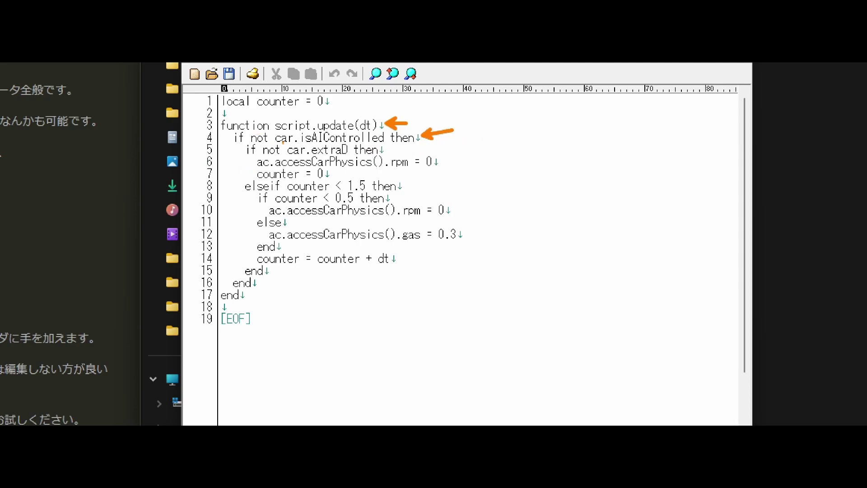